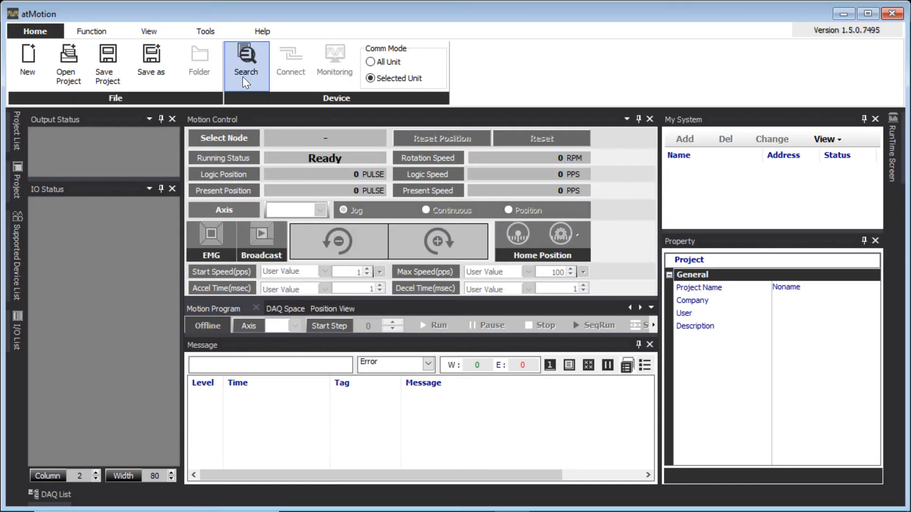
{"action": "left_click", "coordinate": [243, 78]}
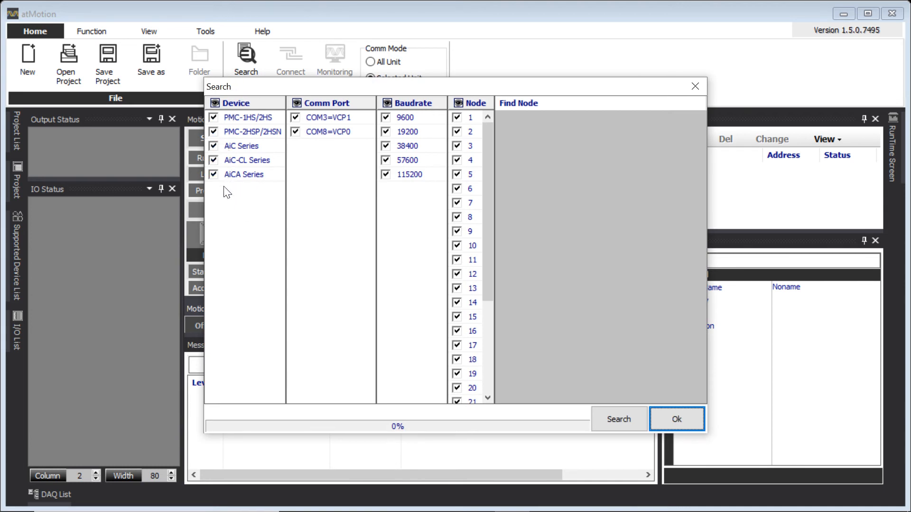
{"action": "left_click", "coordinate": [215, 102]}
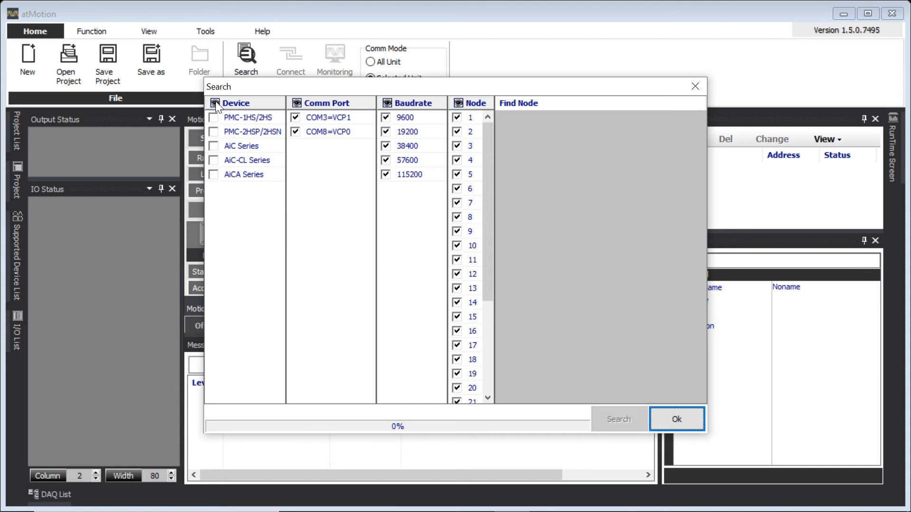
{"action": "left_click", "coordinate": [214, 145]}
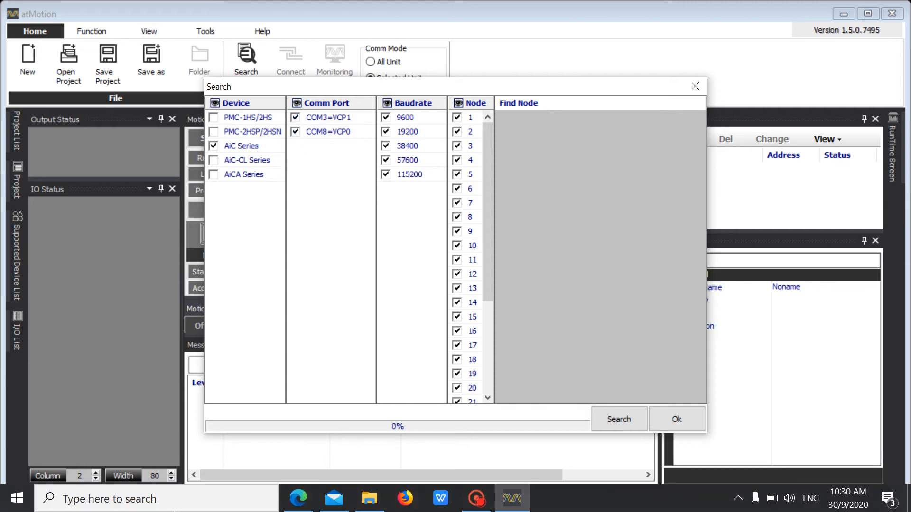
Step: Look up the computer's serial COM ports in Windows Device Manager and return to atMotion
{"action": "left_click", "coordinate": [187, 504]}
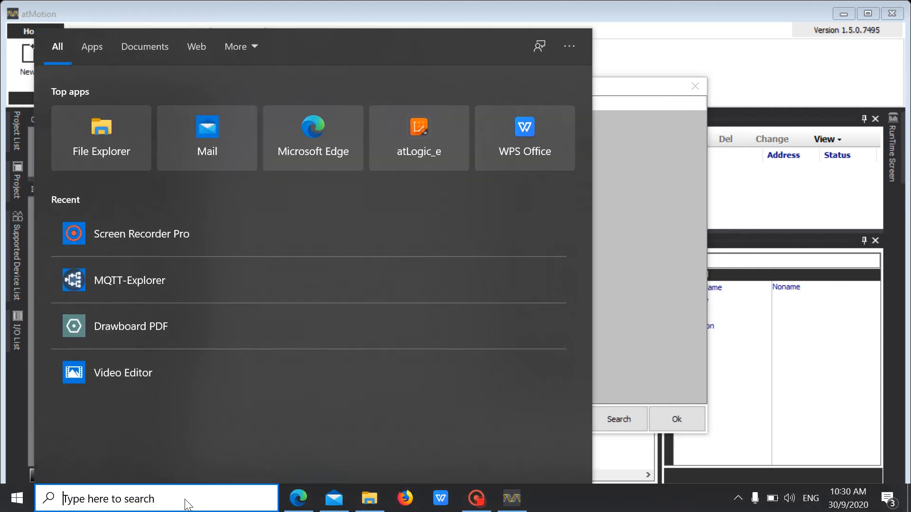
{"action": "type", "text": "de"}
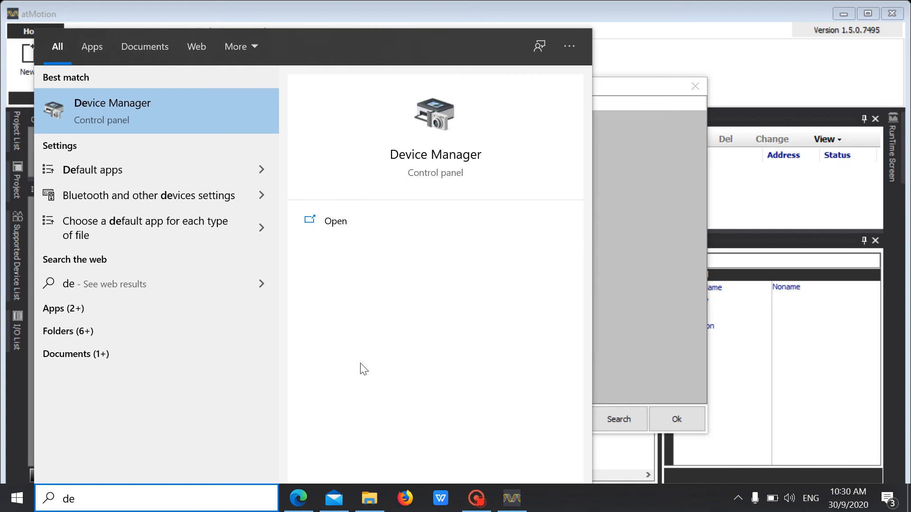
{"action": "left_click", "coordinate": [340, 224]}
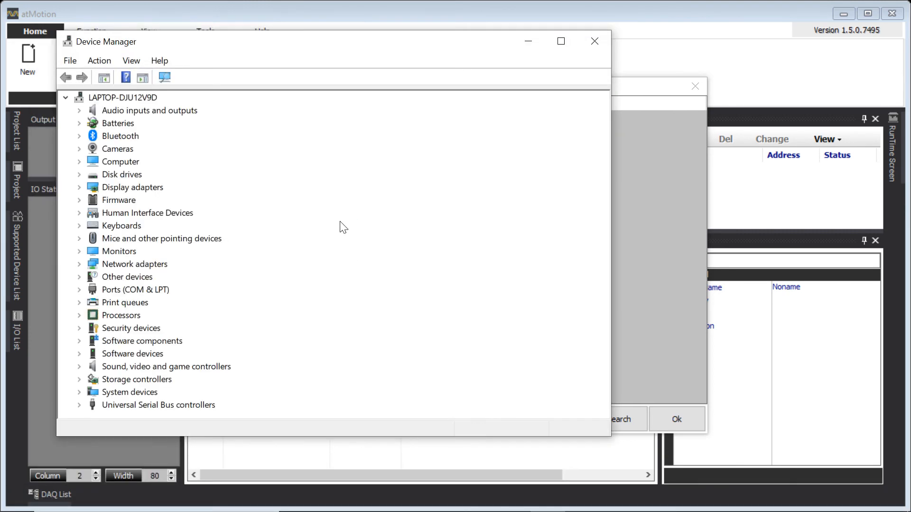
{"action": "left_click", "coordinate": [78, 290]}
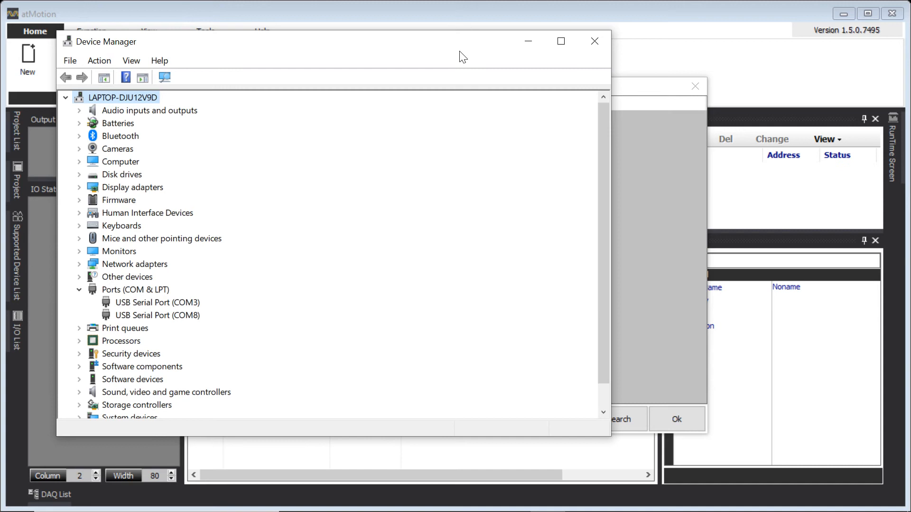
{"action": "left_click", "coordinate": [528, 42]}
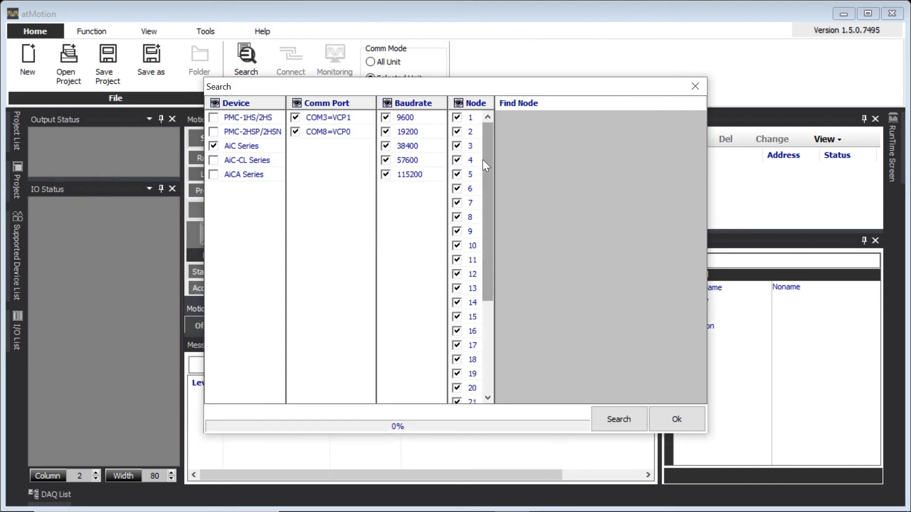
{"action": "left_click", "coordinate": [296, 133]}
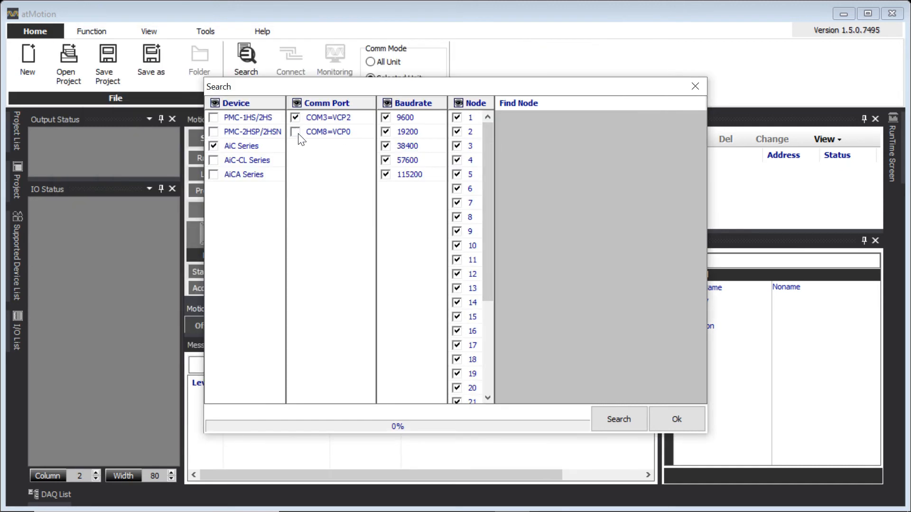
{"action": "left_click", "coordinate": [390, 108]}
{"action": "left_click", "coordinate": [387, 118]}
{"action": "left_click", "coordinate": [463, 102]}
{"action": "left_click", "coordinate": [457, 118]}
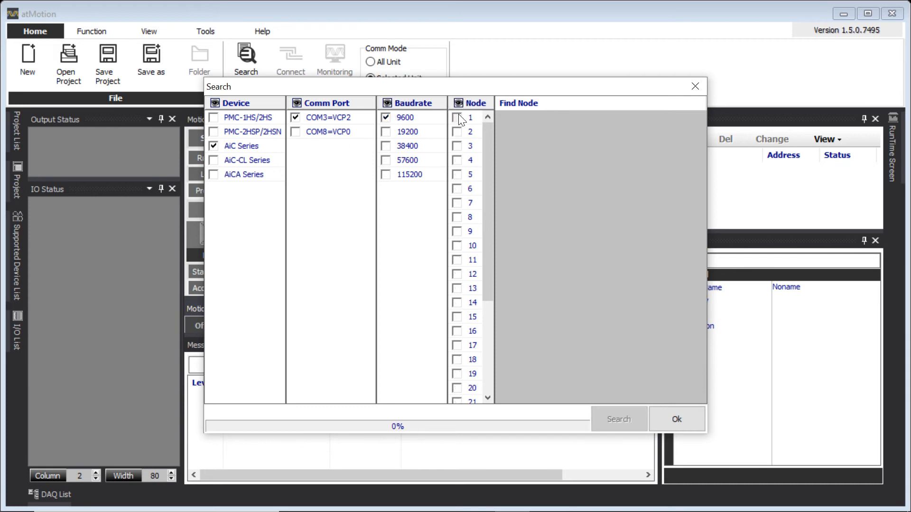
{"action": "left_click", "coordinate": [665, 423]}
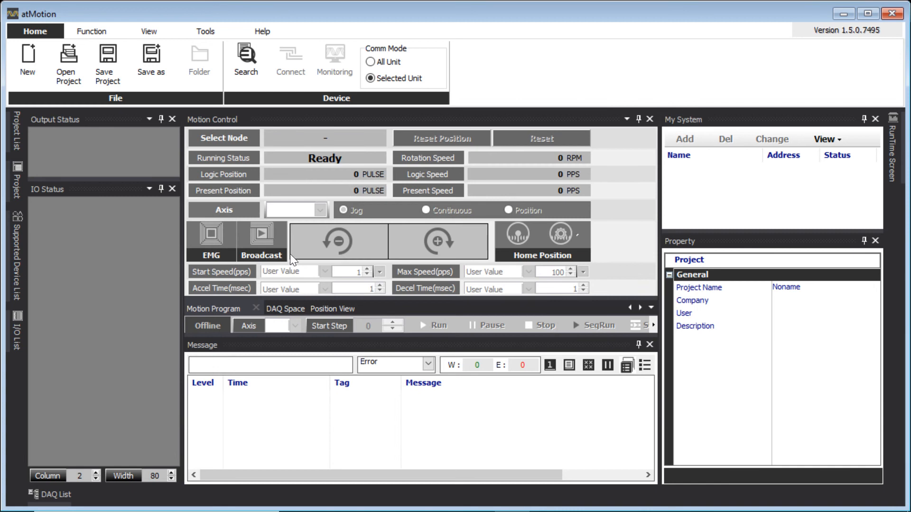
Step: Start a device search limited to the AiC Series on communication port COM3
{"action": "left_click", "coordinate": [236, 65]}
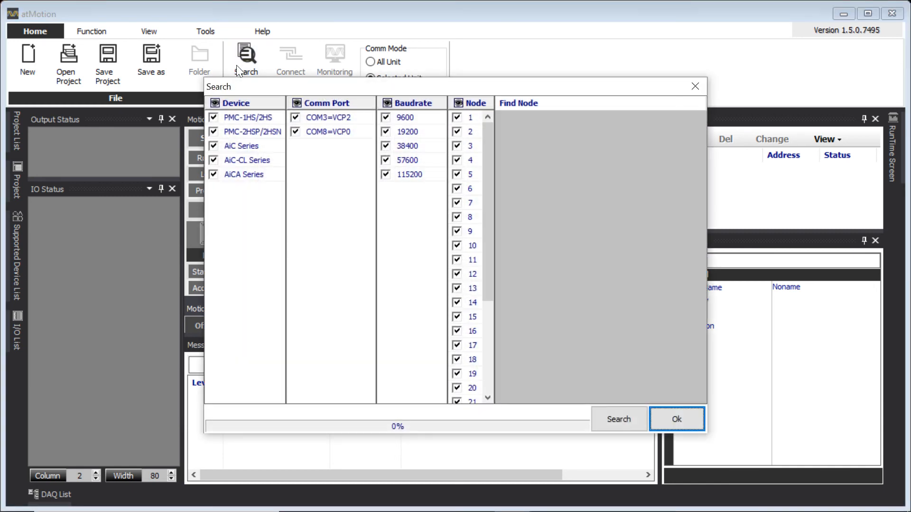
{"action": "left_click", "coordinate": [219, 106]}
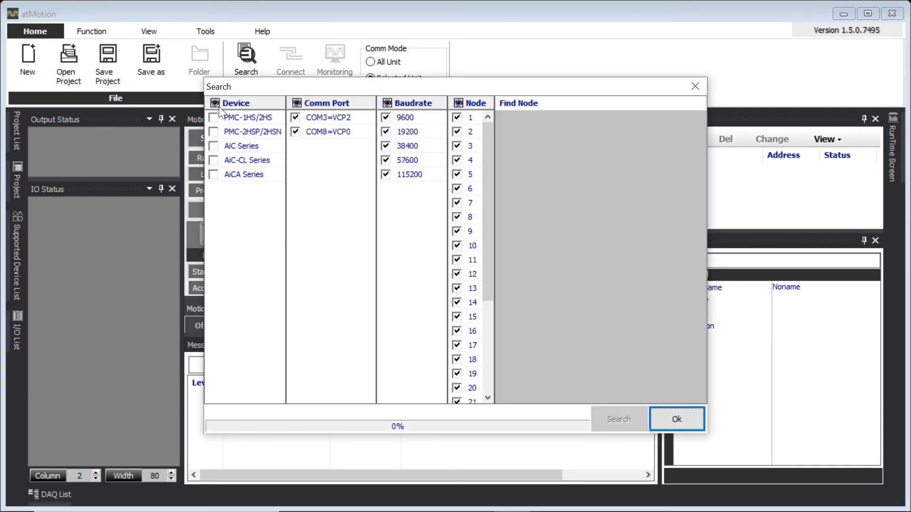
{"action": "left_click", "coordinate": [214, 145]}
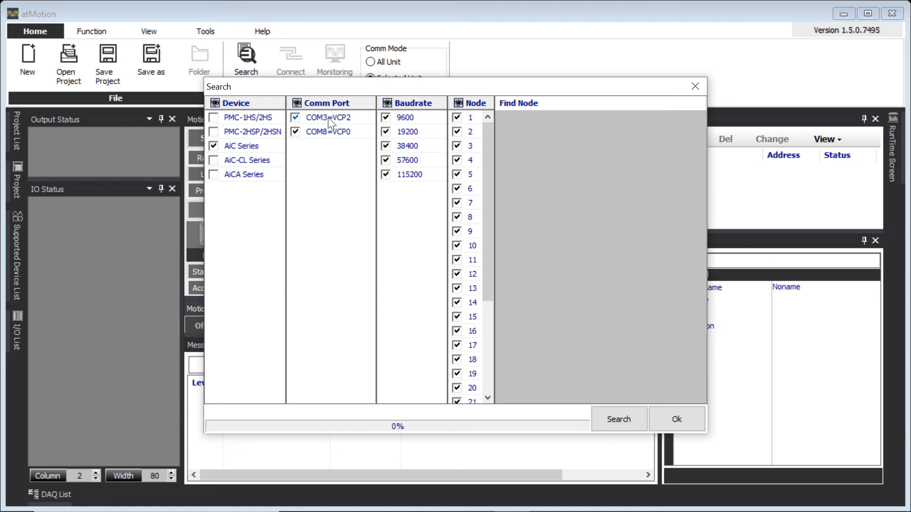
{"action": "mouse_move", "coordinate": [309, 101]}
{"action": "left_mouse_down"}
{"action": "mouse_move", "coordinate": [296, 117]}
{"action": "mouse_move", "coordinate": [298, 99]}
{"action": "left_mouse_up"}
{"action": "left_click", "coordinate": [297, 100]}
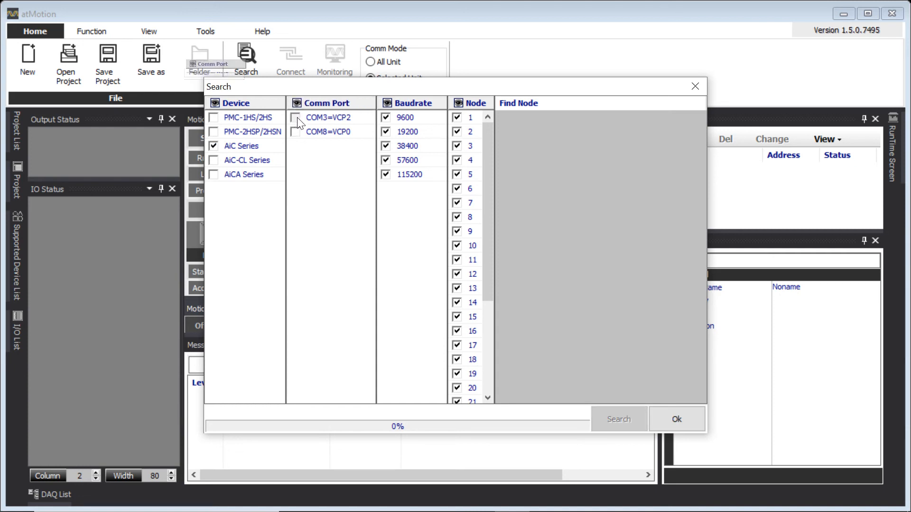
{"action": "left_click", "coordinate": [297, 118]}
Step: Limit the search to the 9600 baud rate and node 1
{"action": "left_click", "coordinate": [387, 100]}
{"action": "left_click", "coordinate": [386, 117]}
{"action": "left_click", "coordinate": [458, 103]}
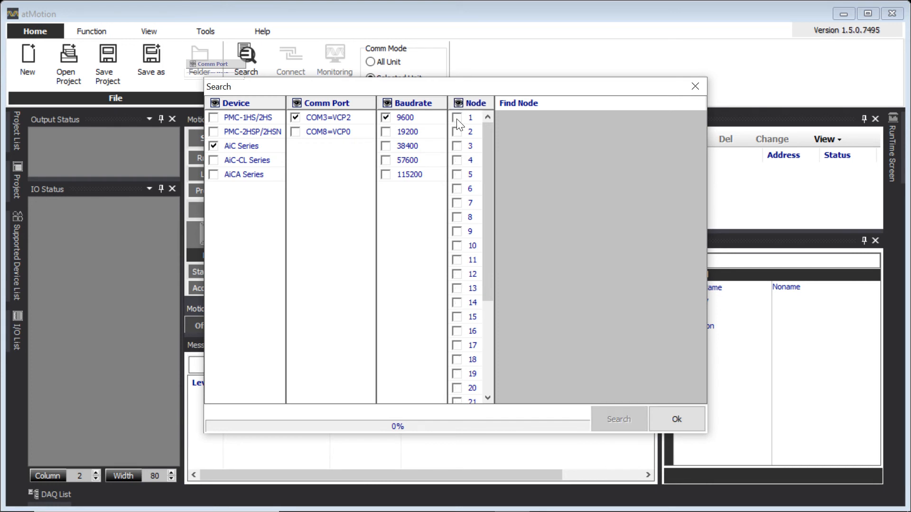
{"action": "left_click", "coordinate": [457, 117]}
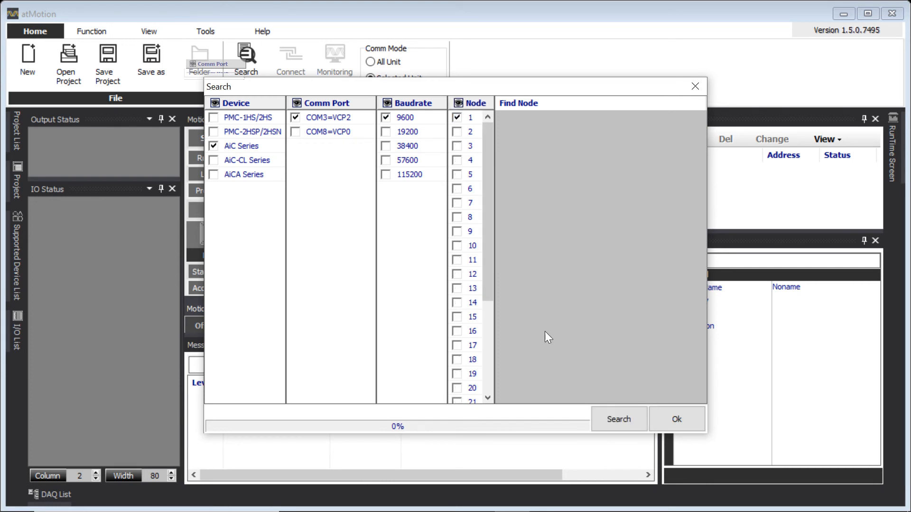
Step: Run the device search, accept the found AiC Series node and connect to it
{"action": "left_click", "coordinate": [605, 417]}
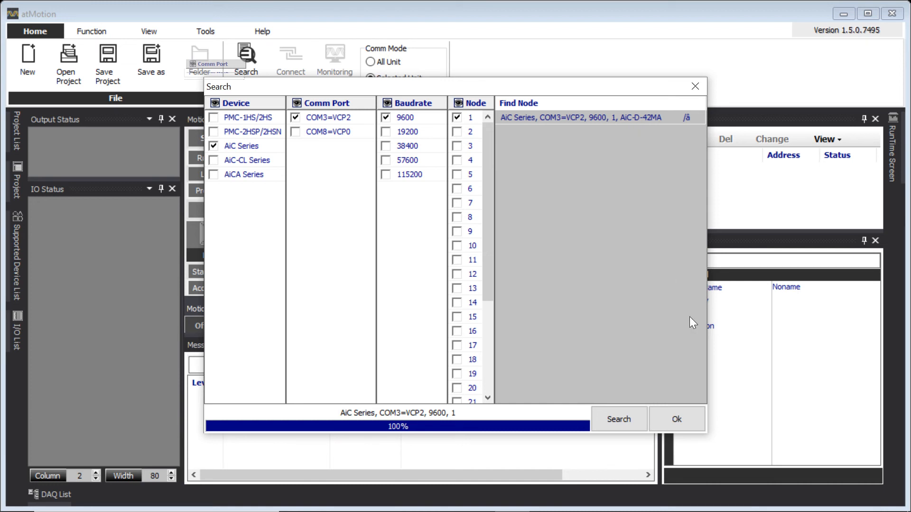
{"action": "left_click", "coordinate": [673, 415]}
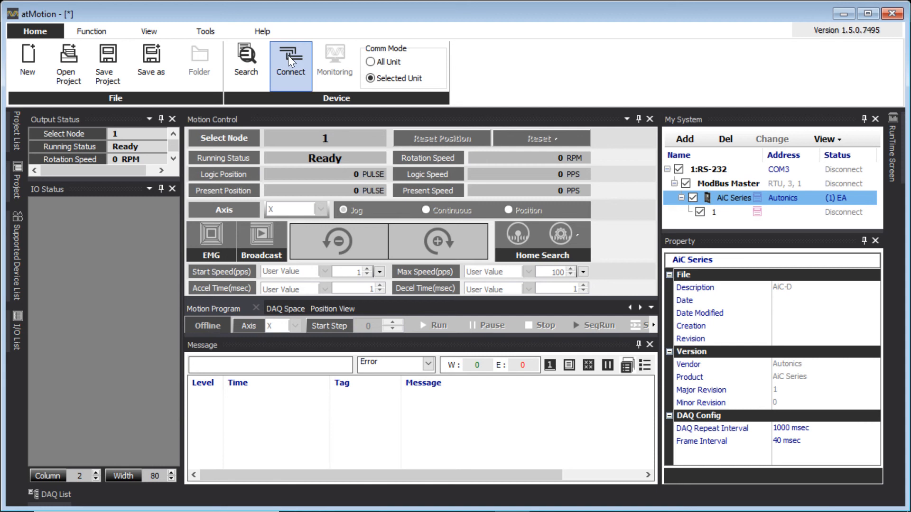
{"action": "left_click", "coordinate": [288, 55]}
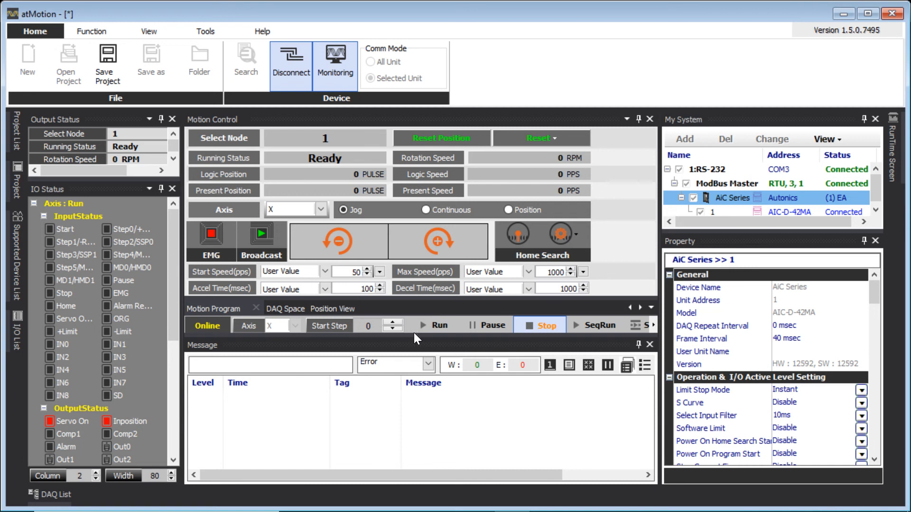
Step: Undock the Motion Program panel and place it over the message list
{"action": "left_click", "coordinate": [223, 309]}
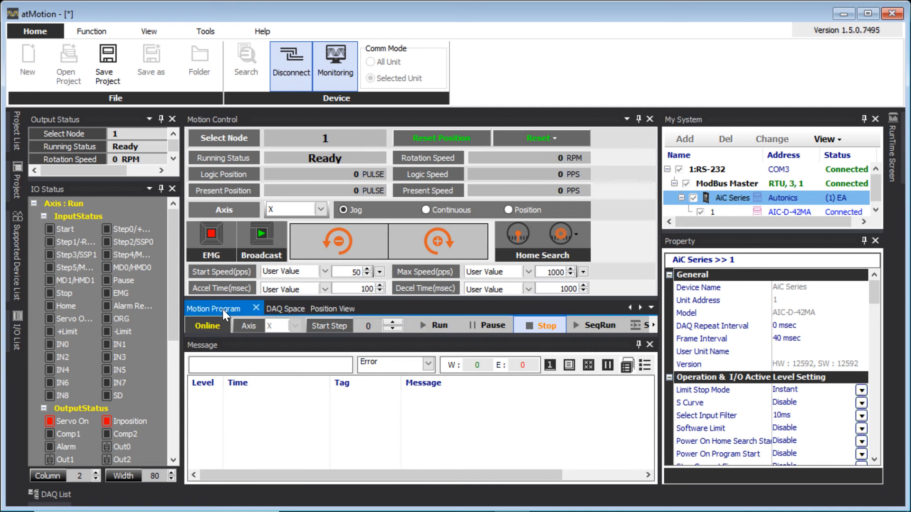
{"action": "left_click_drag", "start_coordinate": [223, 309], "coordinate": [226, 392]}
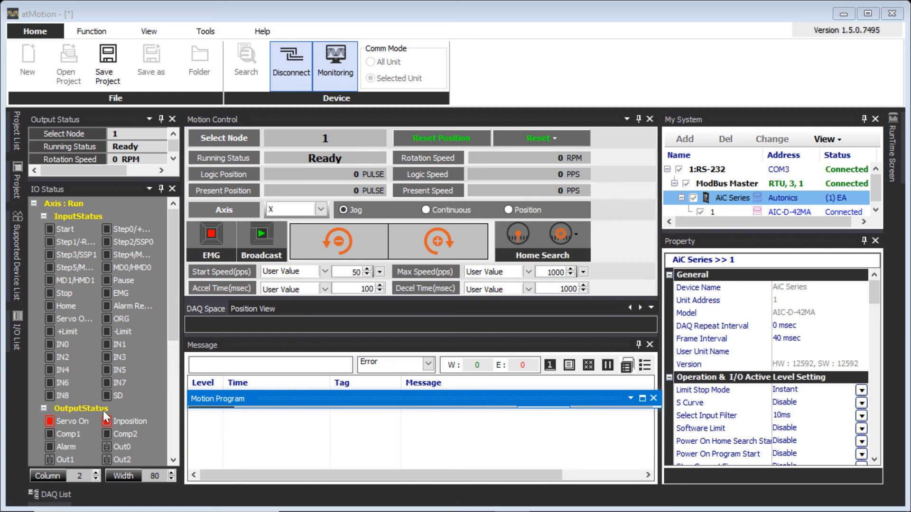
Step: Examine the input, output, error and warning signals in IO Status
{"action": "left_click_drag", "start_coordinate": [172, 318], "coordinate": [172, 389]}
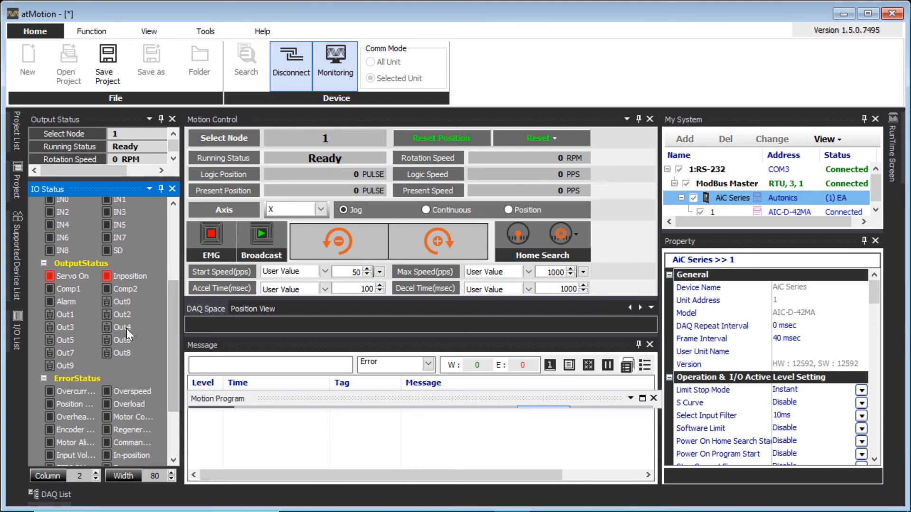
{"action": "left_click_drag", "start_coordinate": [173, 321], "coordinate": [172, 369]}
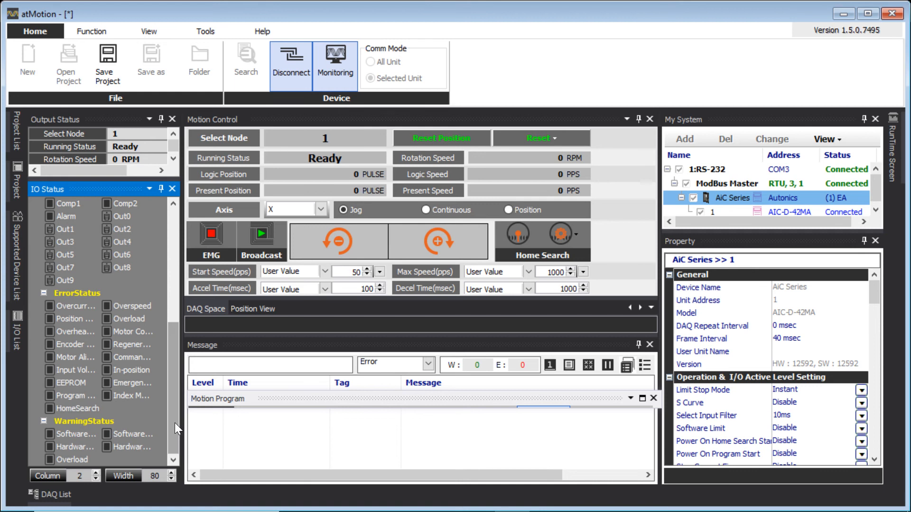
{"action": "left_click_drag", "start_coordinate": [175, 423], "coordinate": [174, 300]}
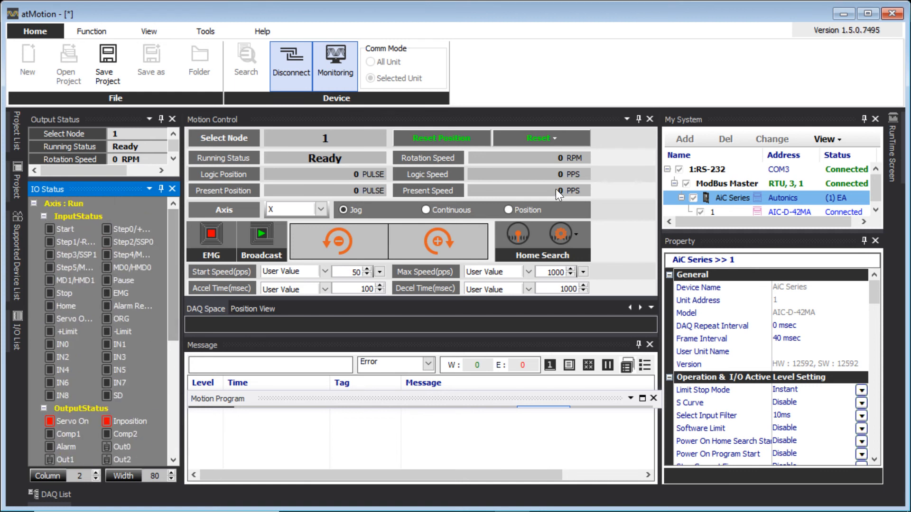
Step: Enlarge the My System area and display the properties of ModBus Master
{"action": "left_click", "coordinate": [692, 119]}
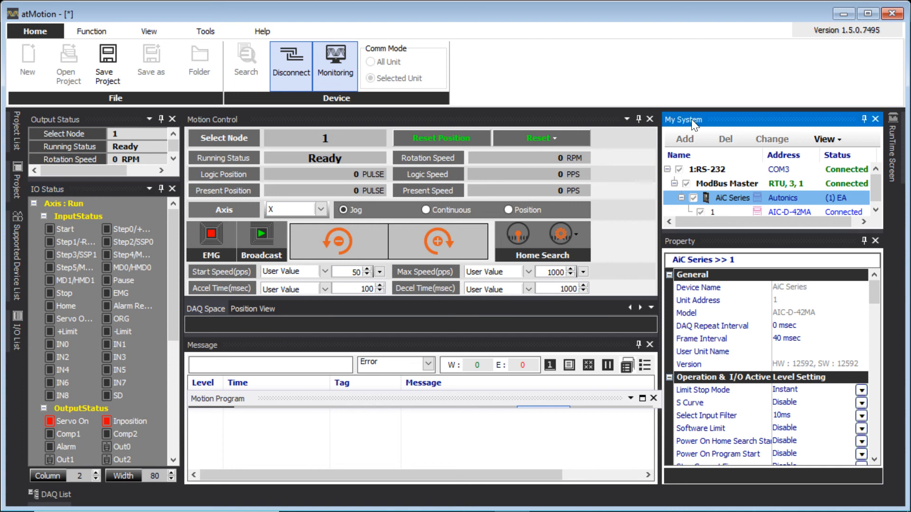
{"action": "left_click_drag", "start_coordinate": [738, 231], "coordinate": [739, 257]}
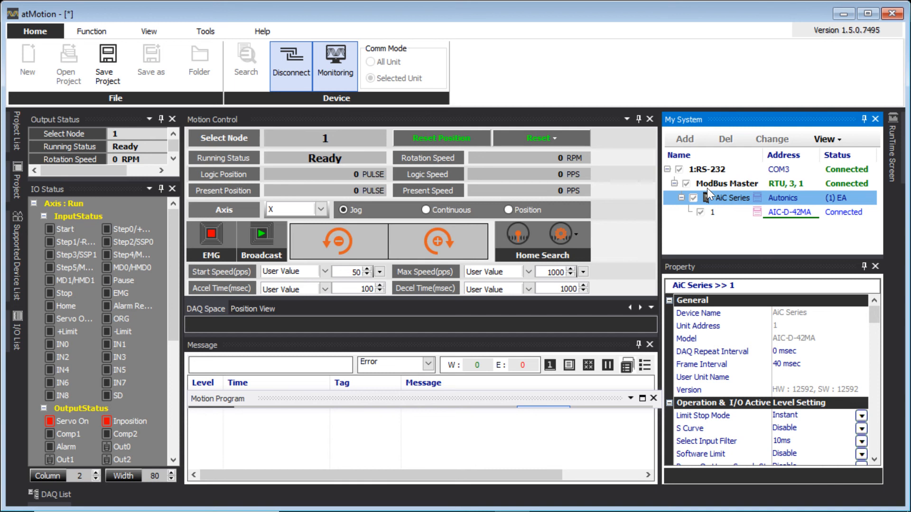
{"action": "left_click", "coordinate": [793, 186]}
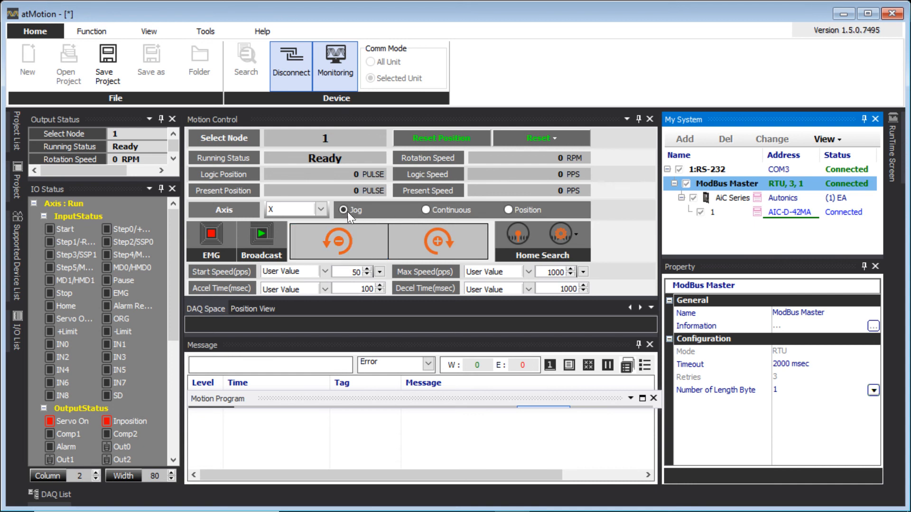
Step: View the Continuous and Position motion modes, return to Jog mode and jog the X axis in the negative direction
{"action": "left_click", "coordinate": [426, 209]}
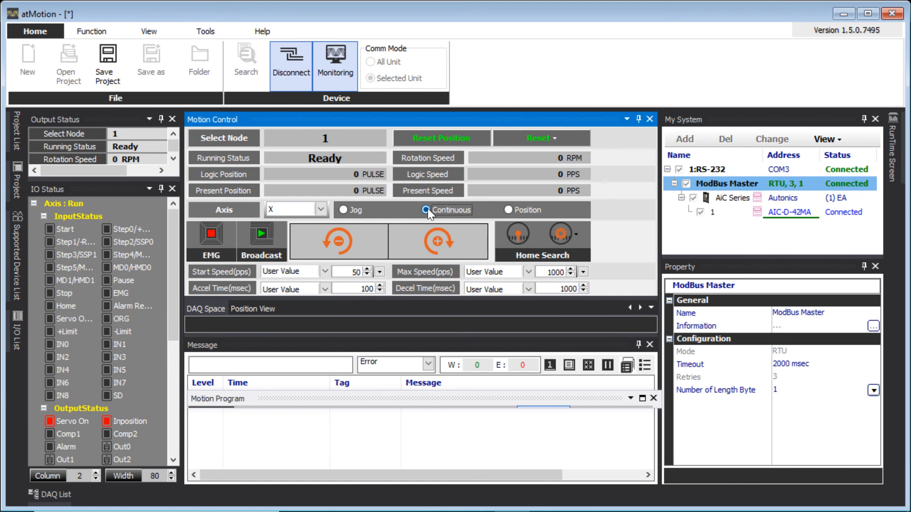
{"action": "left_click", "coordinate": [508, 210]}
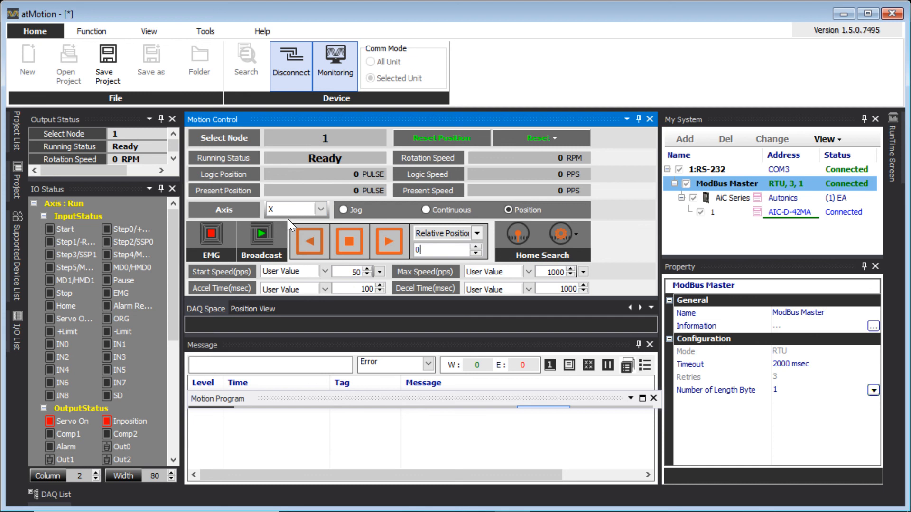
{"action": "left_click", "coordinate": [344, 209]}
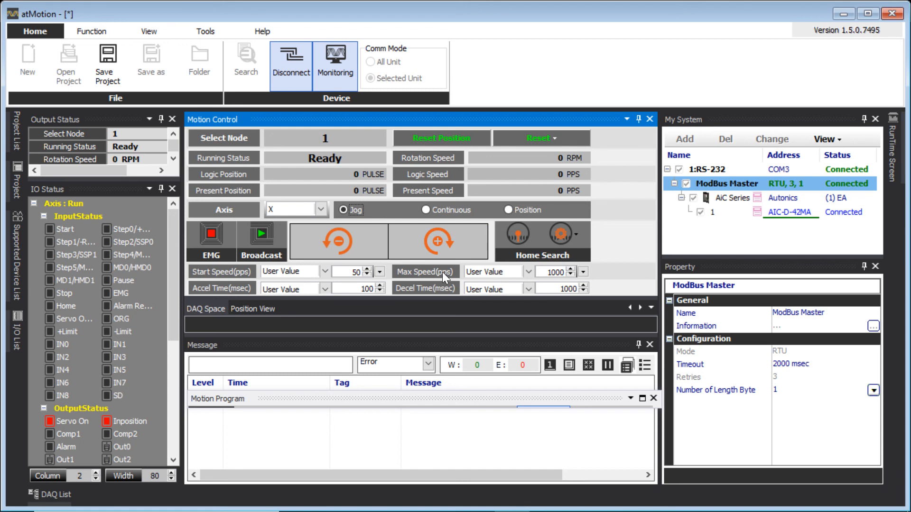
{"action": "left_click", "coordinate": [349, 241]}
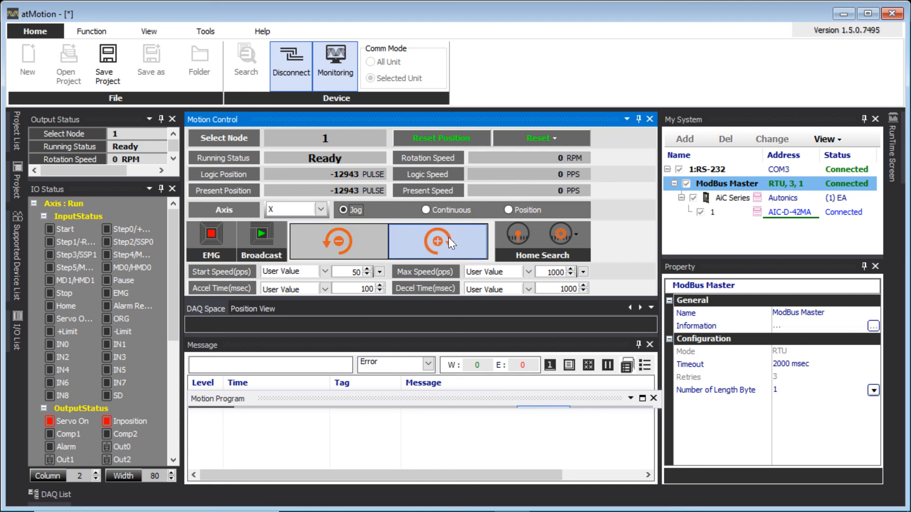
Step: Review the available home search types and start the X axis's move to the home position
{"action": "left_click", "coordinate": [577, 235]}
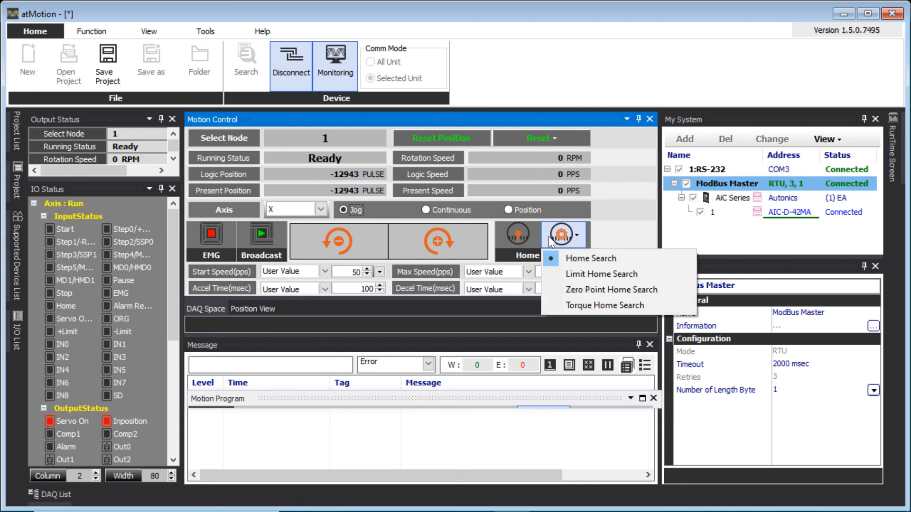
{"action": "left_click", "coordinate": [617, 223]}
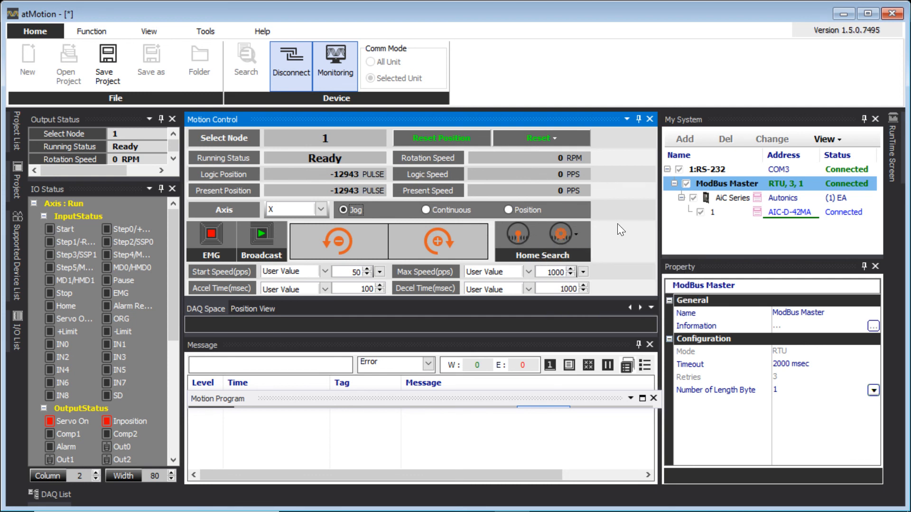
{"action": "left_click", "coordinate": [574, 238]}
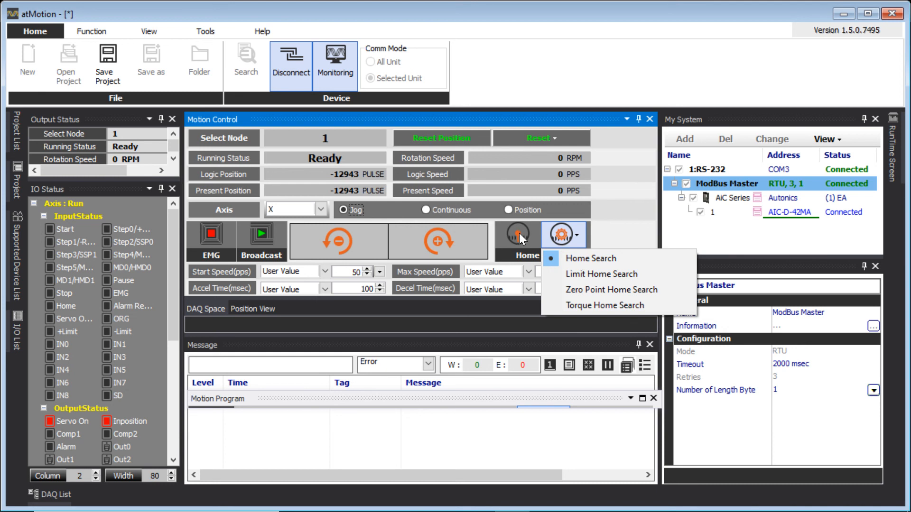
{"action": "left_click", "coordinate": [612, 232]}
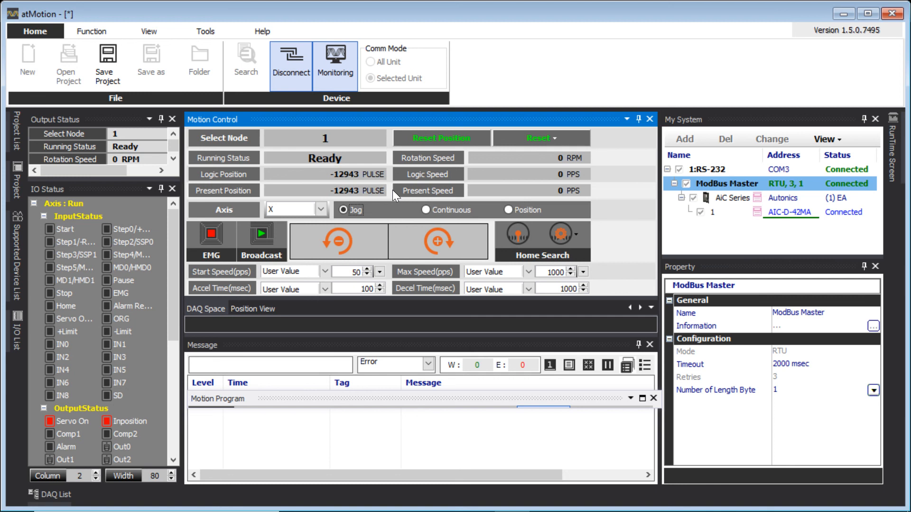
{"action": "left_click", "coordinate": [518, 239]}
{"action": "left_click", "coordinate": [476, 498]}
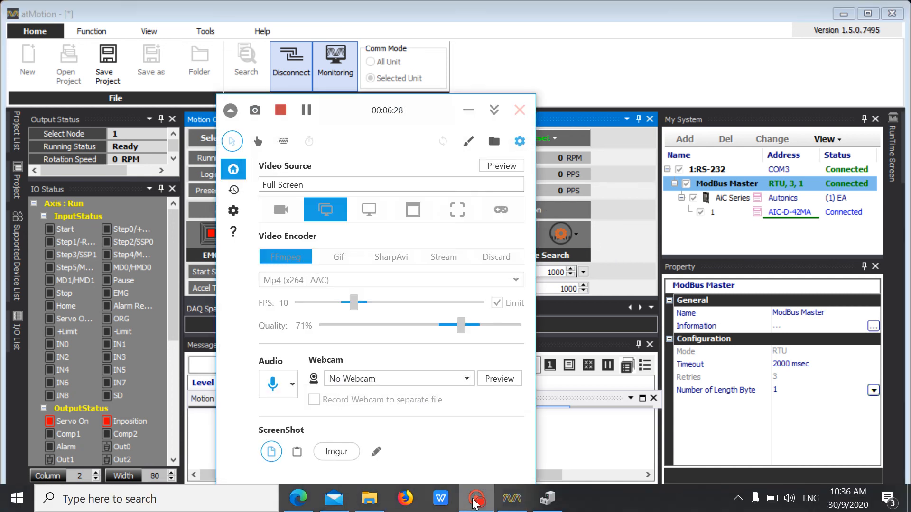